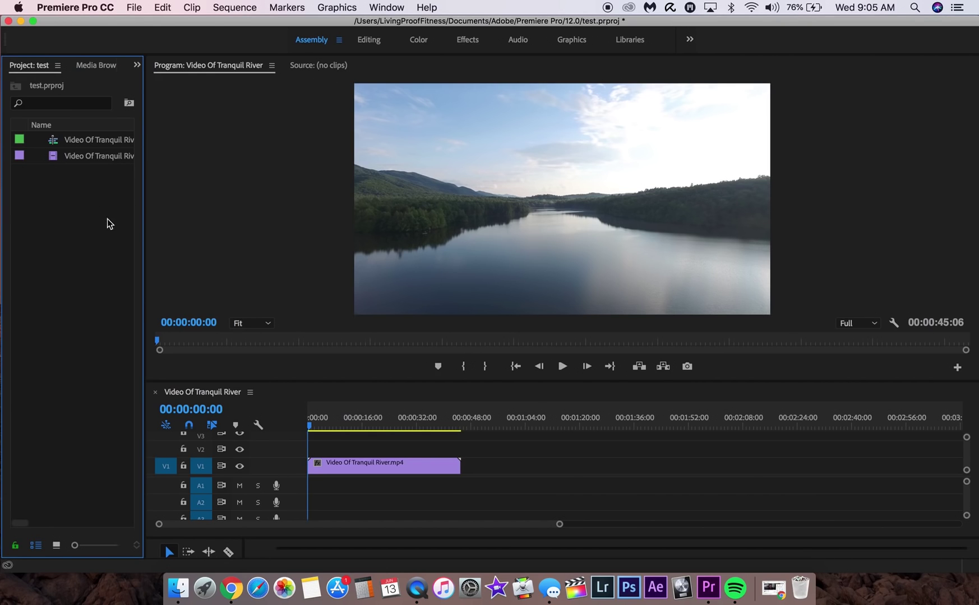
# Create a default adjustment layer and stretch it over the river clip's full length on V2.
pyautogui.click(134, 8)
pyautogui.moveTo(152, 24)
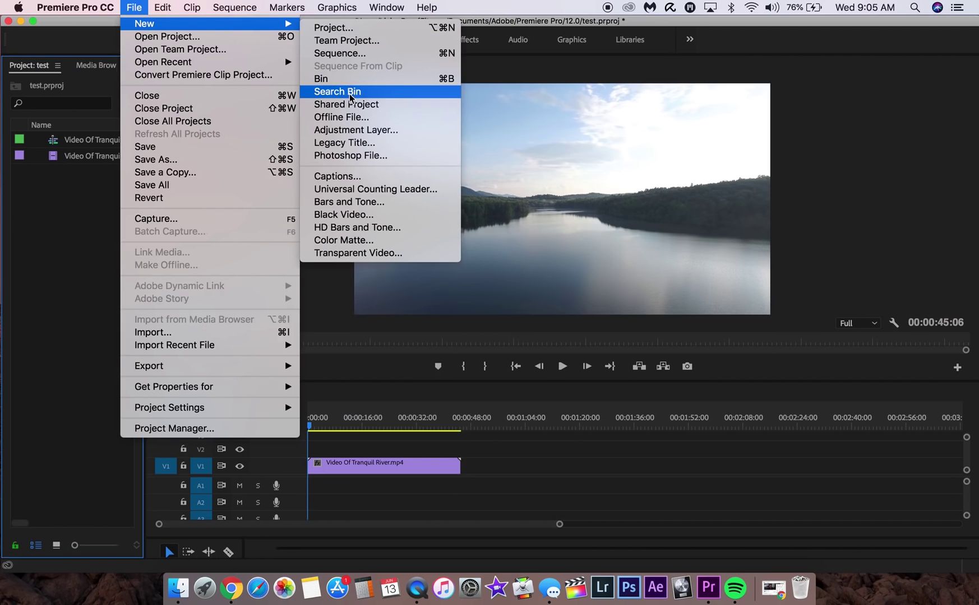
pyautogui.click(364, 130)
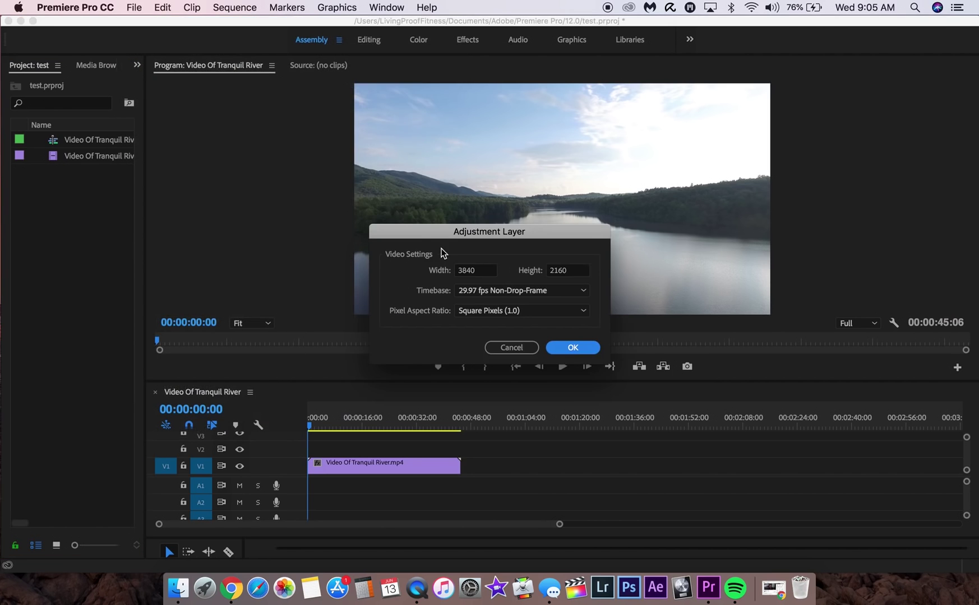
pyautogui.click(589, 349)
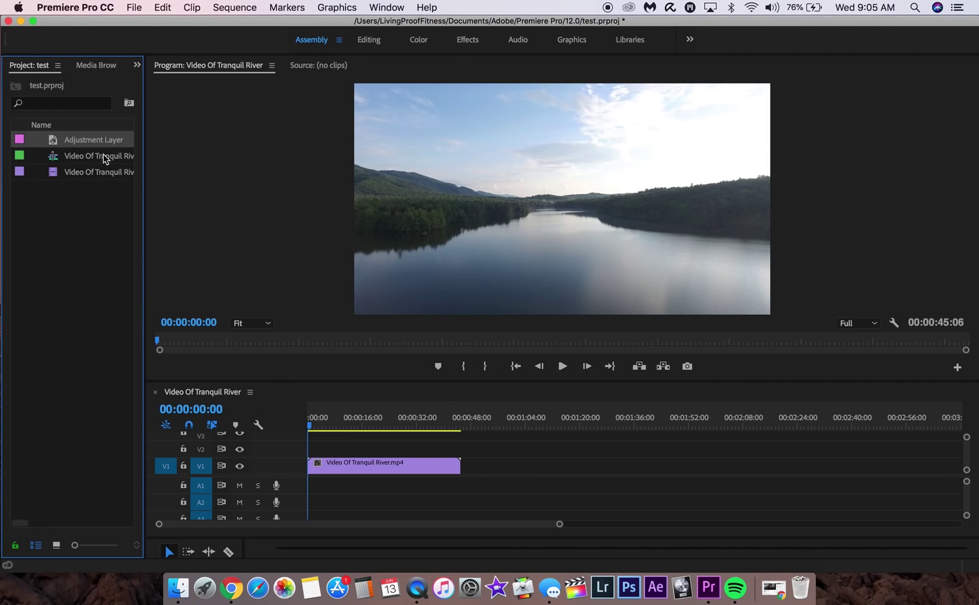
pyautogui.moveTo(89, 145); pyautogui.dragTo(320, 456)
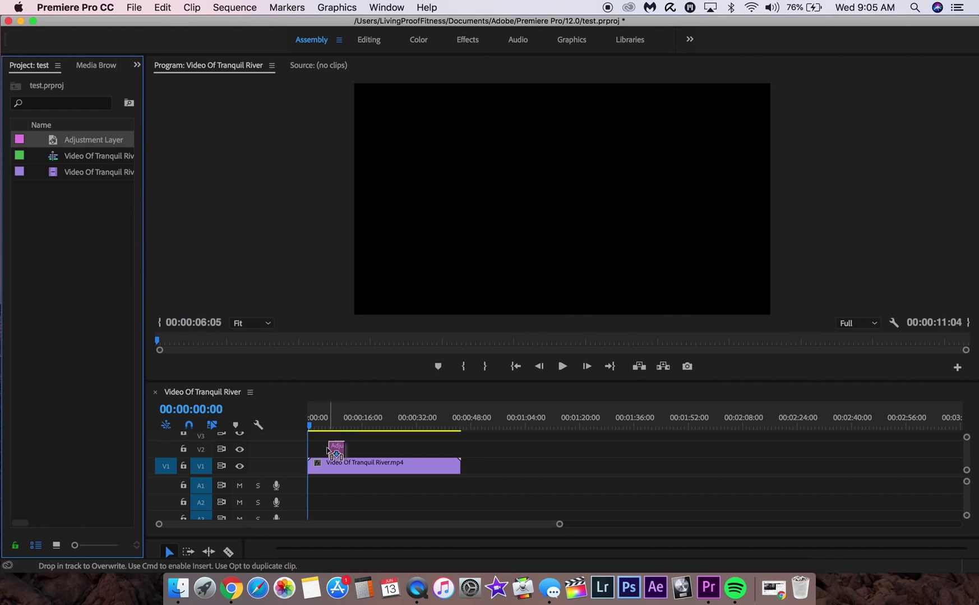
pyautogui.moveTo(322, 449); pyautogui.dragTo(461, 444)
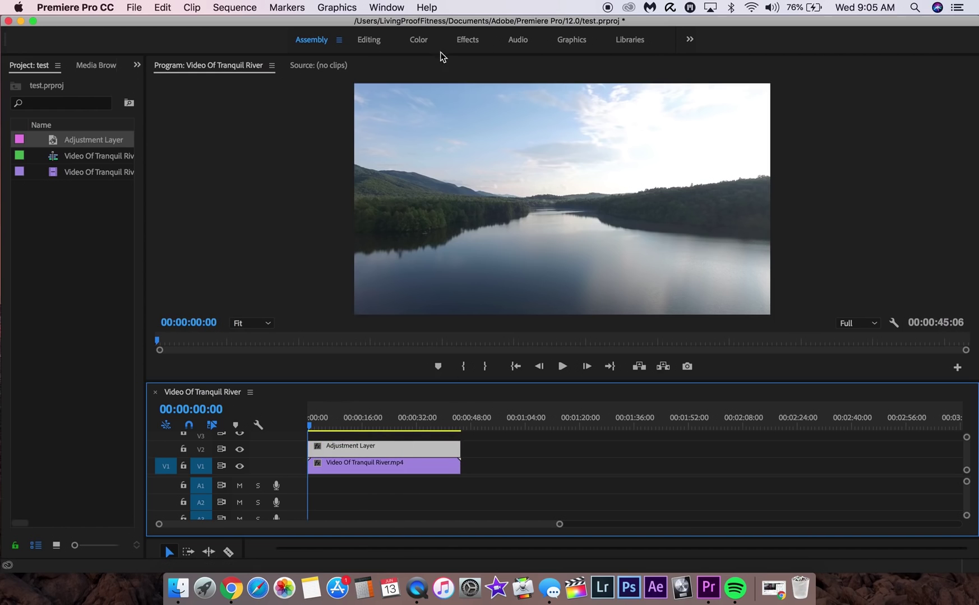
# Apply the Crop effect to the adjustment layer with Top and Bottom set to 12.8%.
pyautogui.click(471, 42)
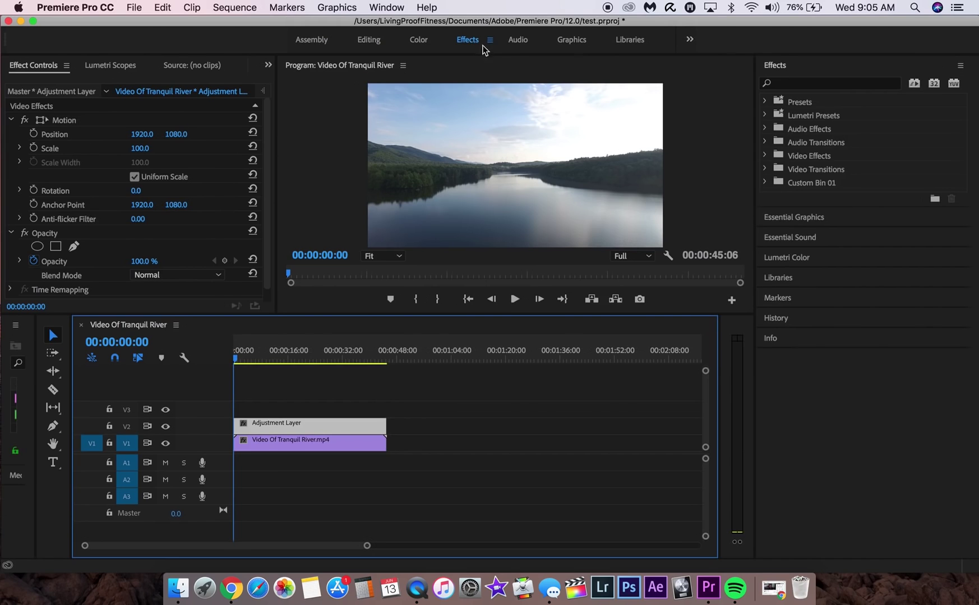
pyautogui.click(798, 85)
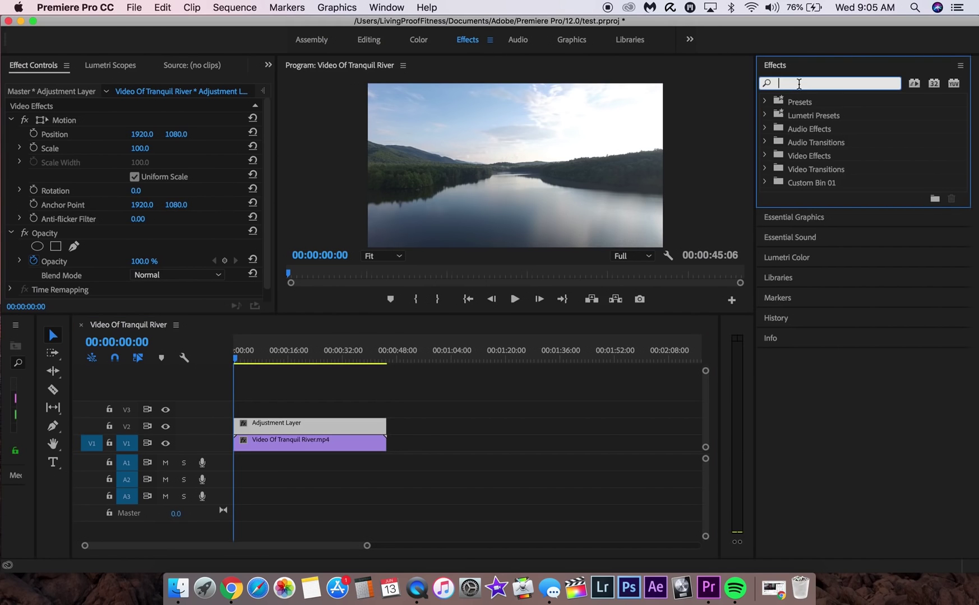
pyautogui.write('crop')
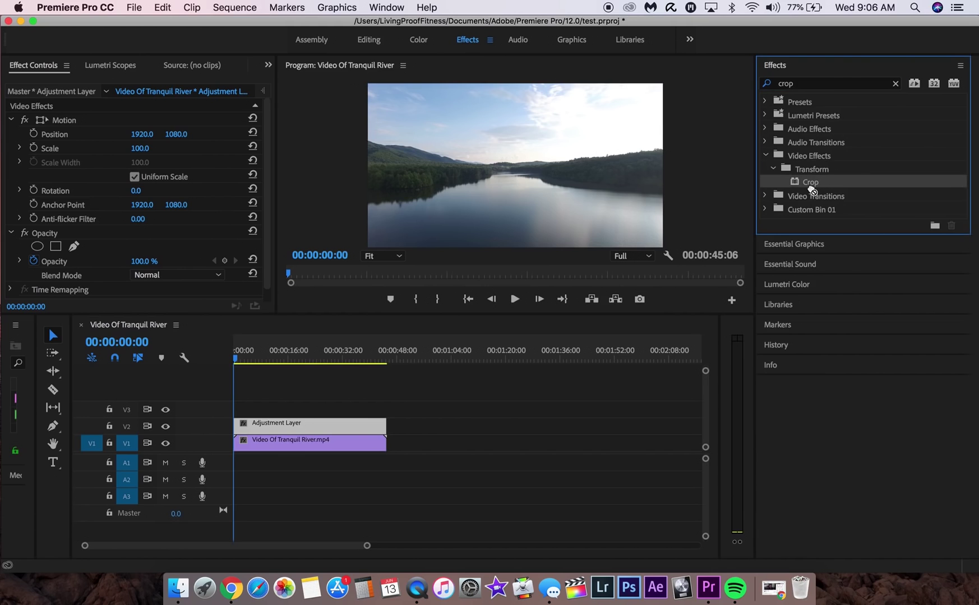
pyautogui.moveTo(812, 182)
pyautogui.mouseDown()
pyautogui.moveTo(461, 384)
pyautogui.moveTo(318, 430)
pyautogui.mouseUp()
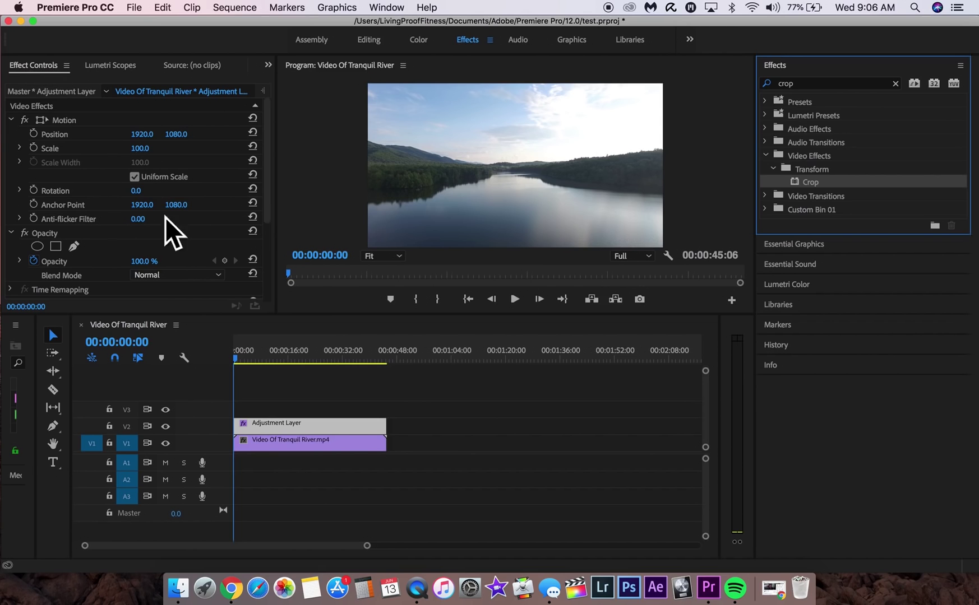
pyautogui.moveTo(266, 122); pyautogui.dragTo(269, 200)
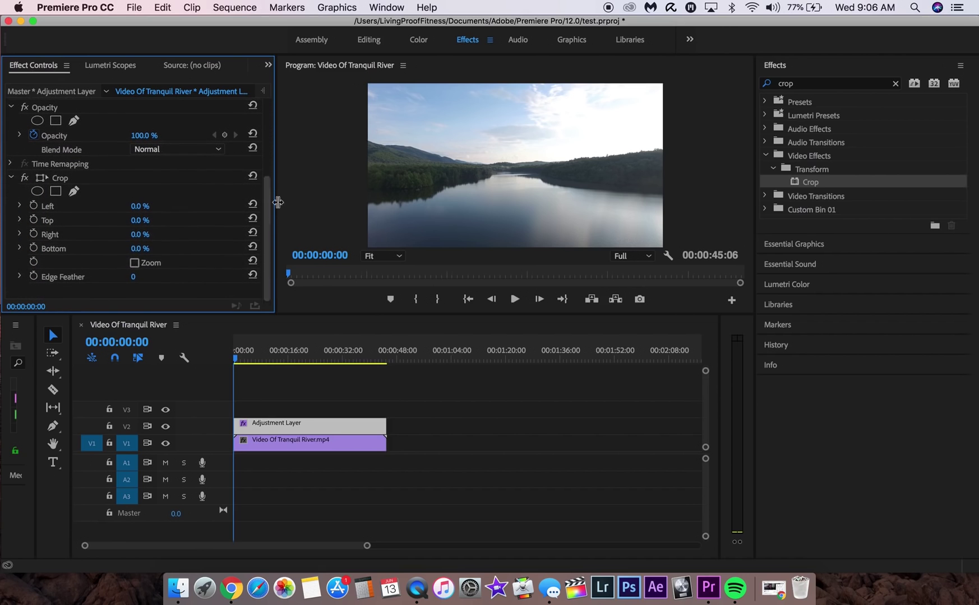
pyautogui.click(139, 222)
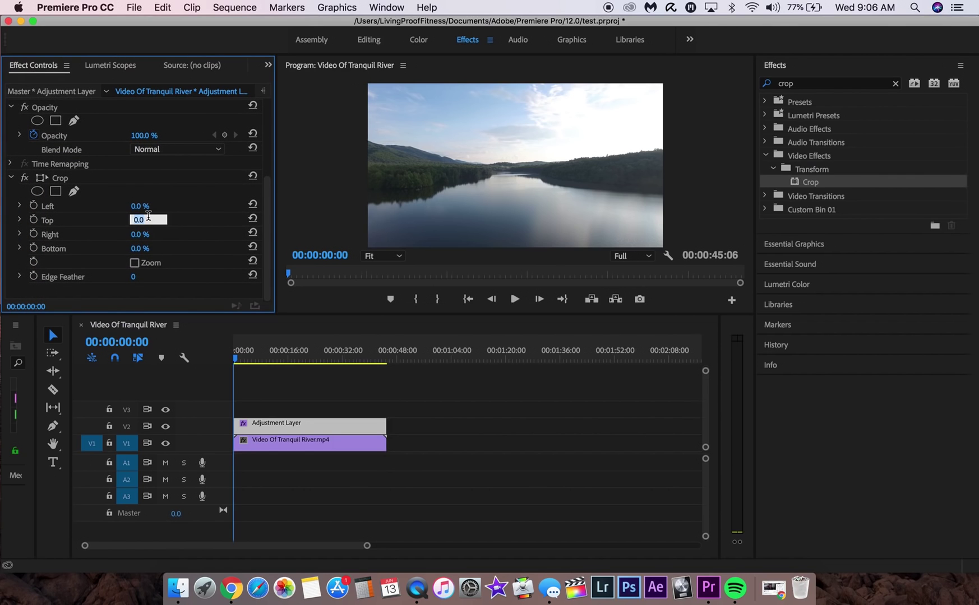
pyautogui.write('12.8')
pyautogui.press('Tab')
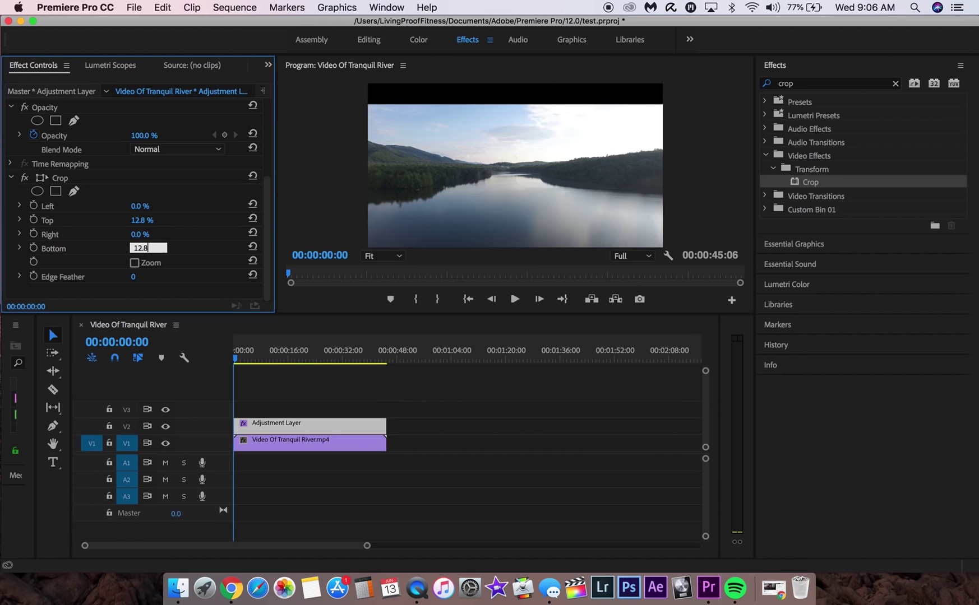
pyautogui.press('Return')
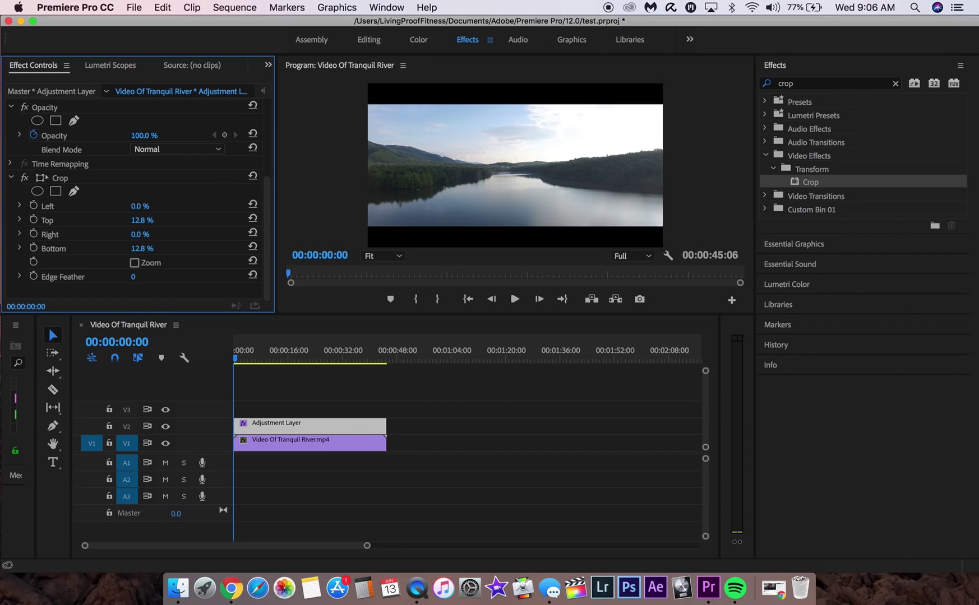
# Play the letterboxed river footage in a maximized Program monitor, then stop playback.
pyautogui.click(439, 194)
pyautogui.press('`')
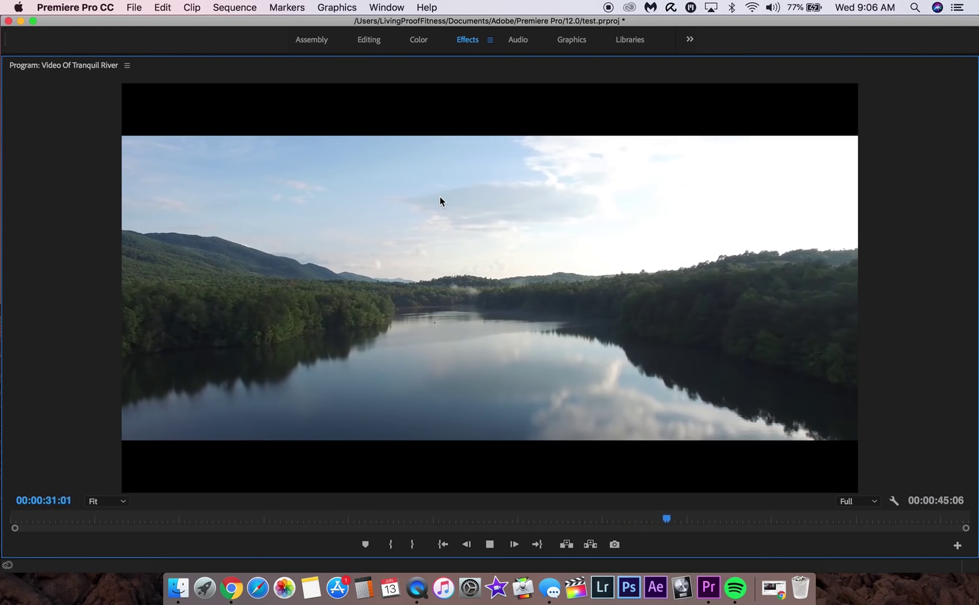
pyautogui.press('space')
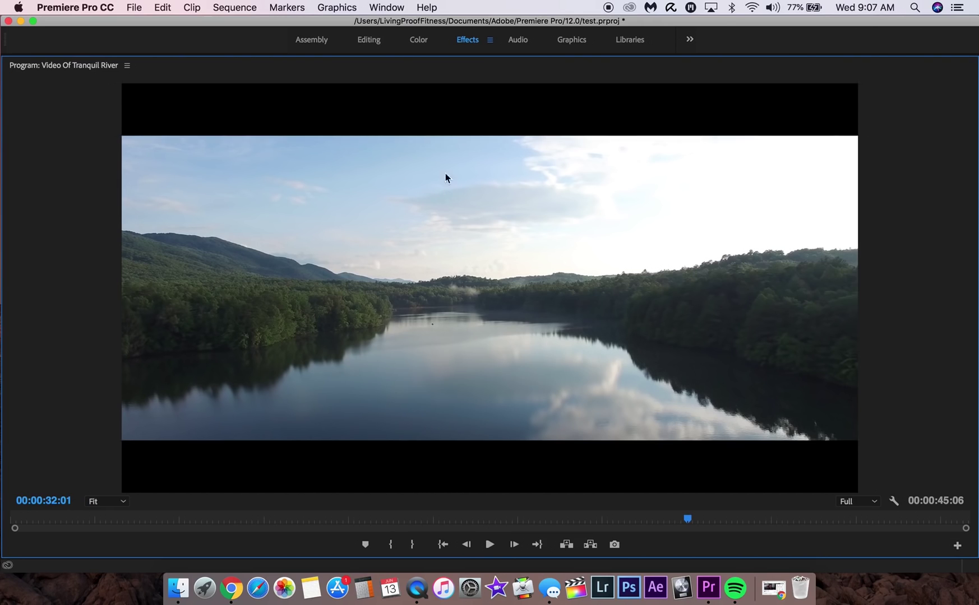
# Delete the adjustment layer and return the playhead to the start of the river timeline.
pyautogui.press('`')
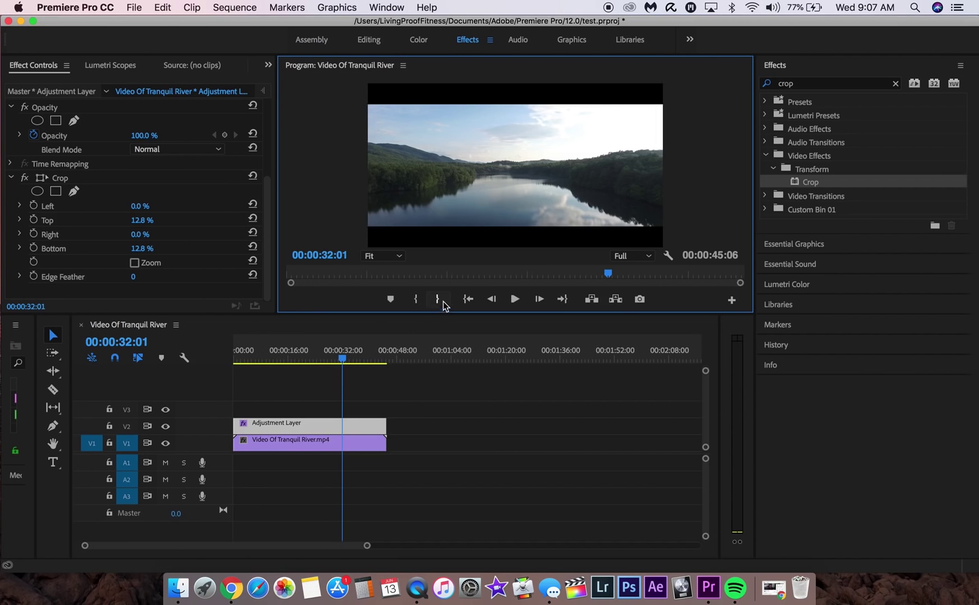
pyautogui.click(307, 427)
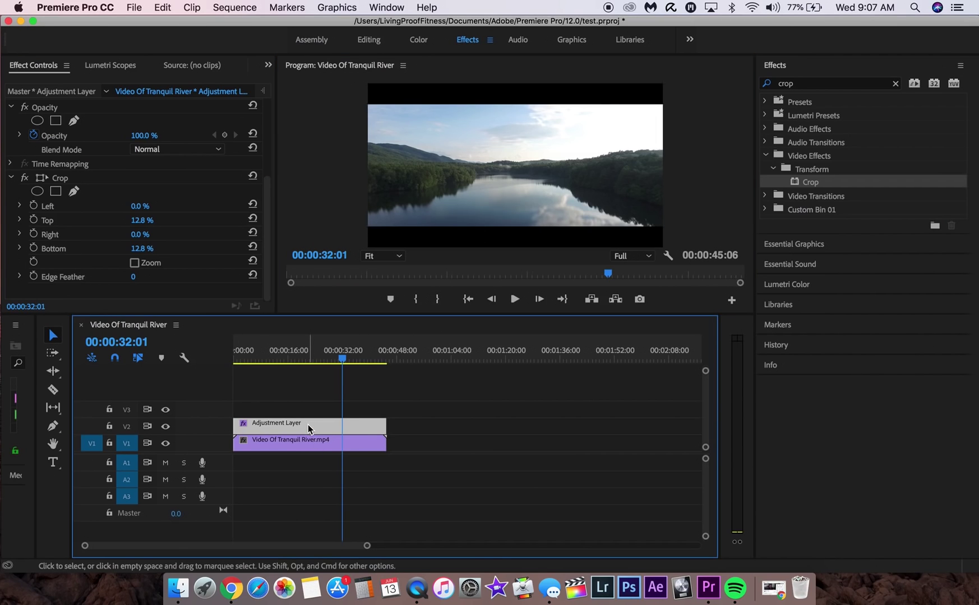
pyautogui.press('Delete')
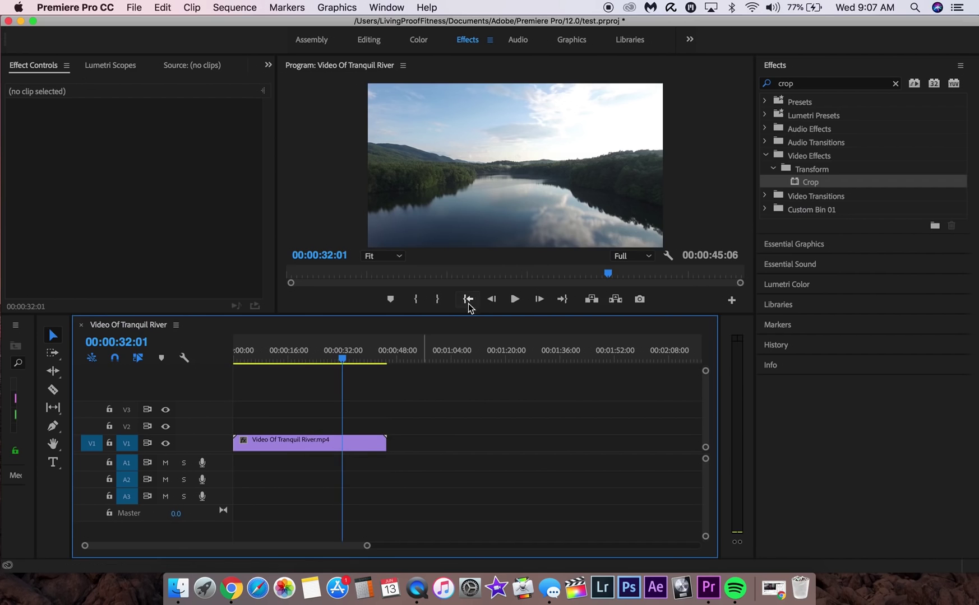
pyautogui.click(466, 299)
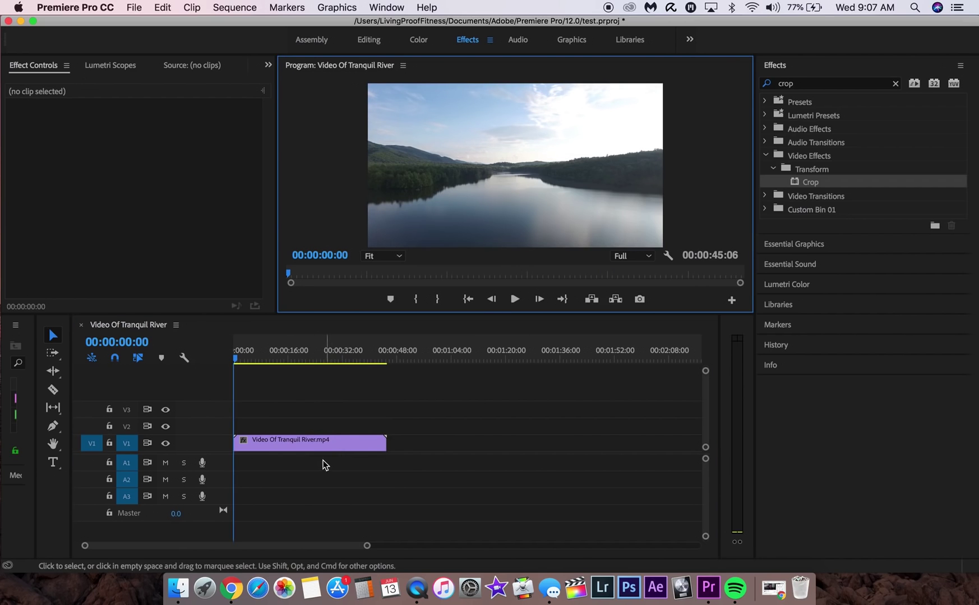
pyautogui.click(299, 400)
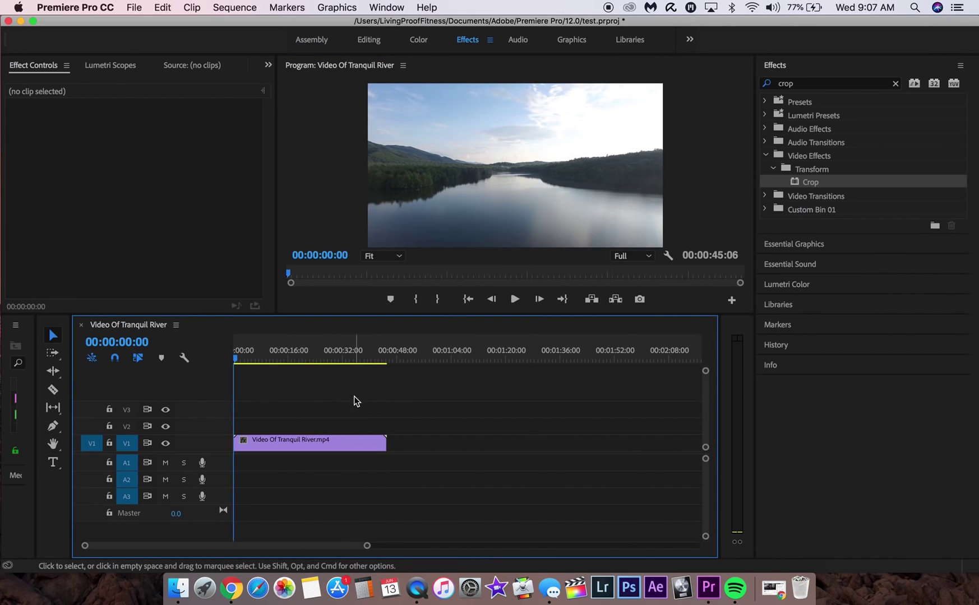
# Open Sequence Settings and clear the 2160 vertical frame size.
pyautogui.click(228, 8)
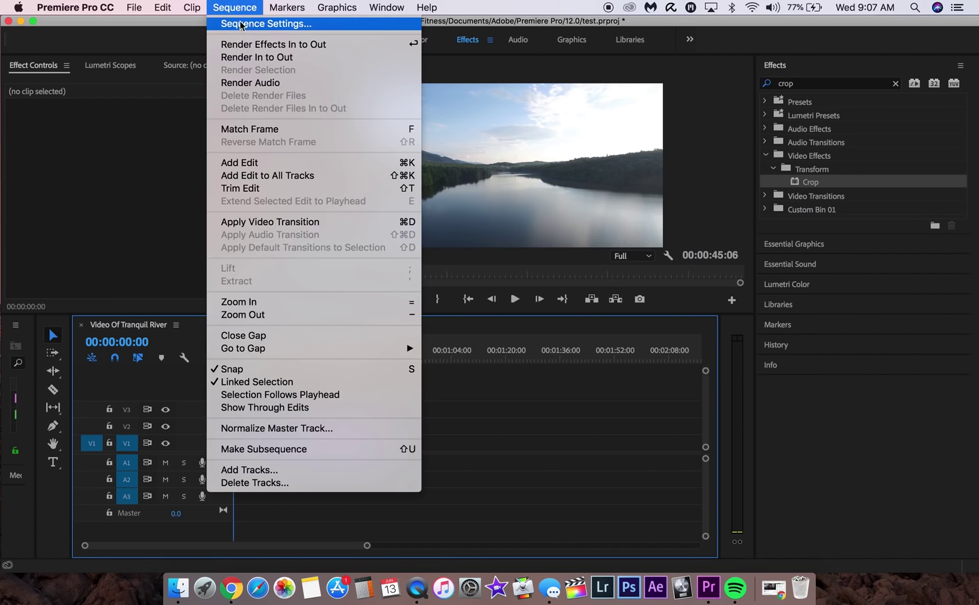
pyautogui.click(246, 28)
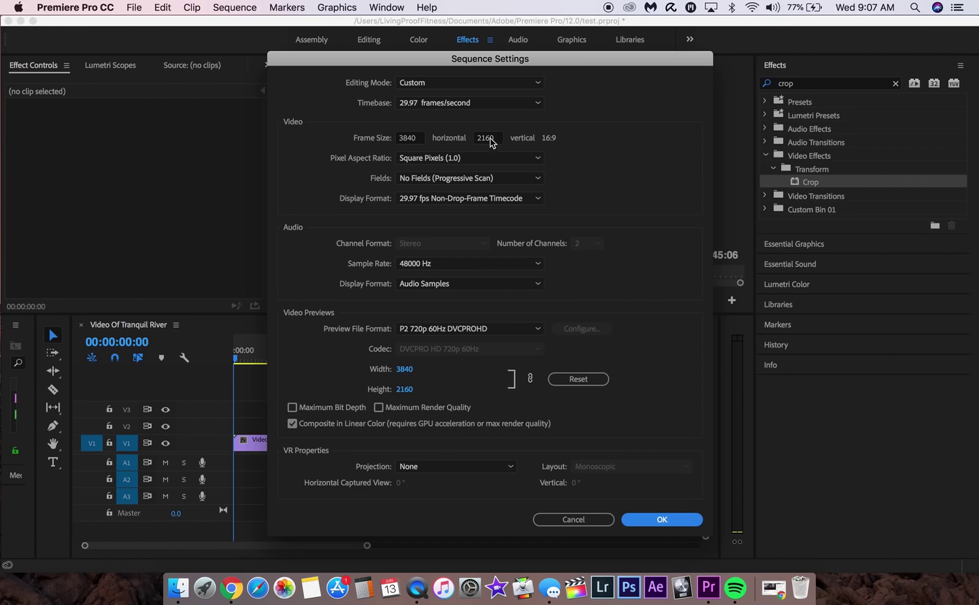
pyautogui.click(490, 140)
pyautogui.doubleClick(495, 139)
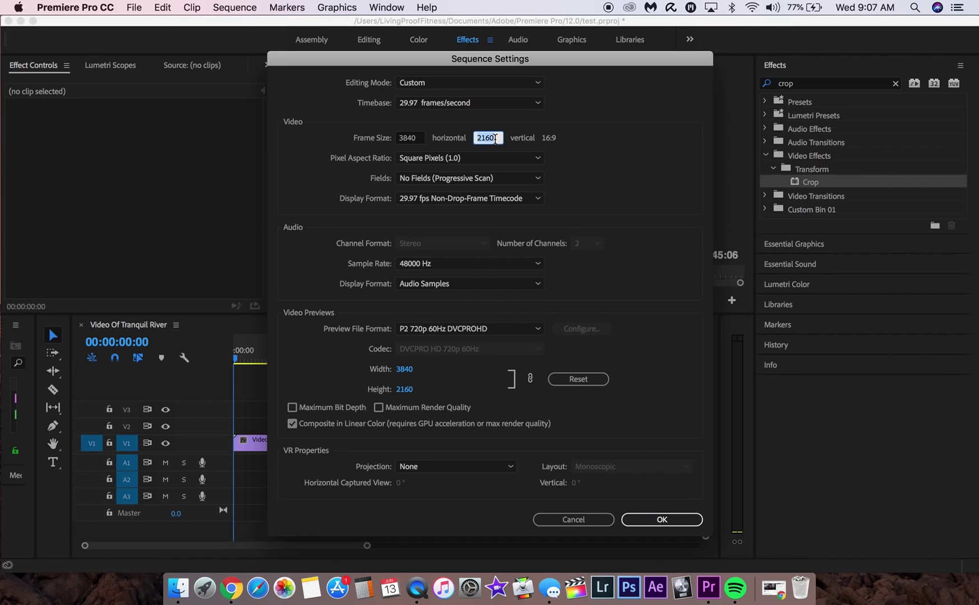
pyautogui.press('BackSpace')
pyautogui.click(372, 589)
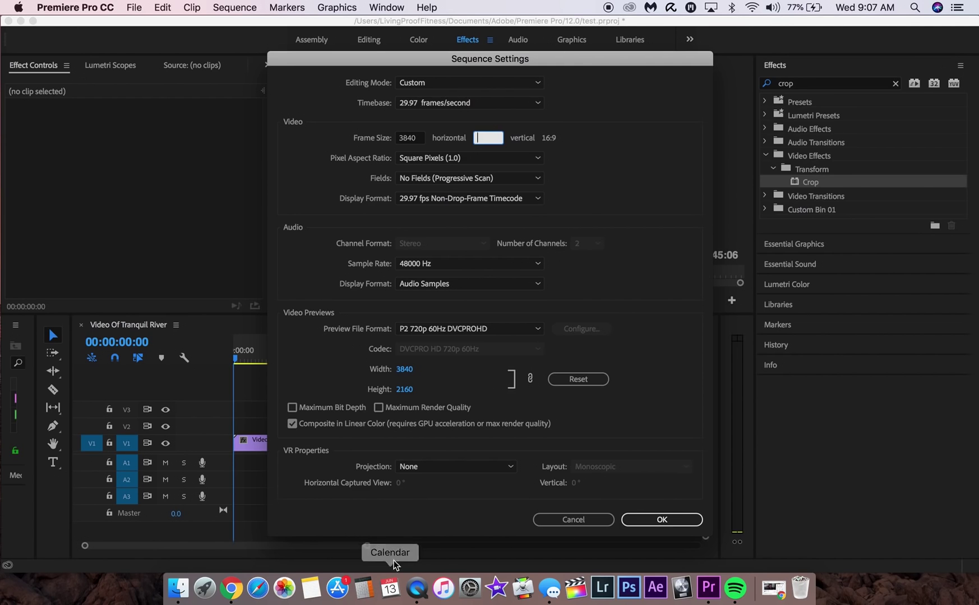
pyautogui.write('24')
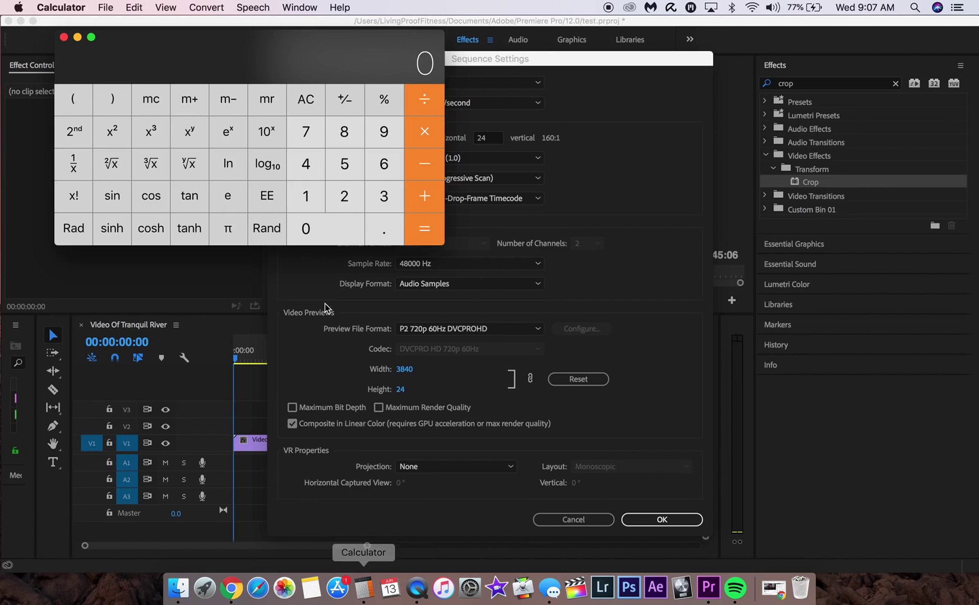
# Reposition the Calculator window and clear its display.
pyautogui.click(385, 202)
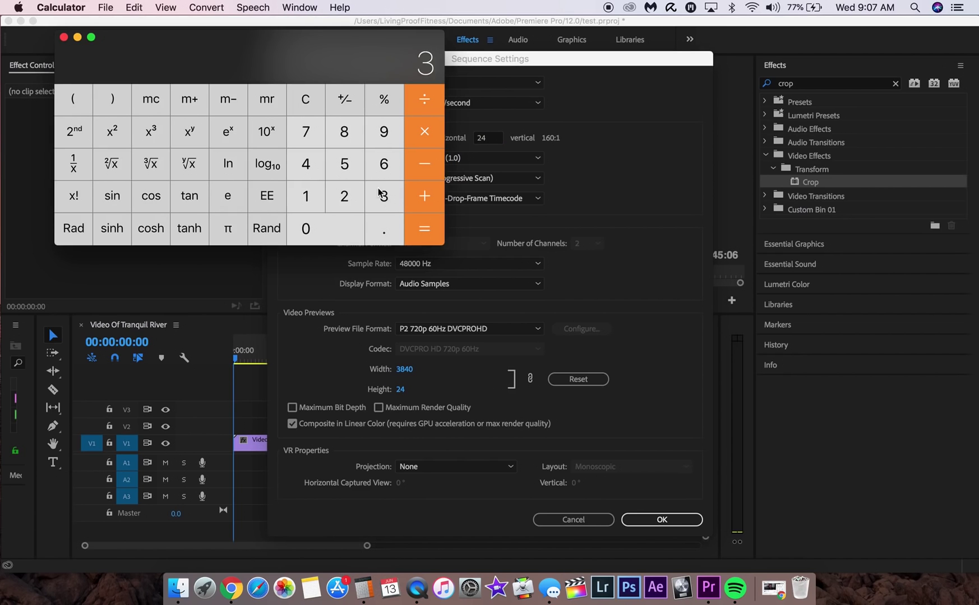
pyautogui.moveTo(355, 73); pyautogui.dragTo(306, 58)
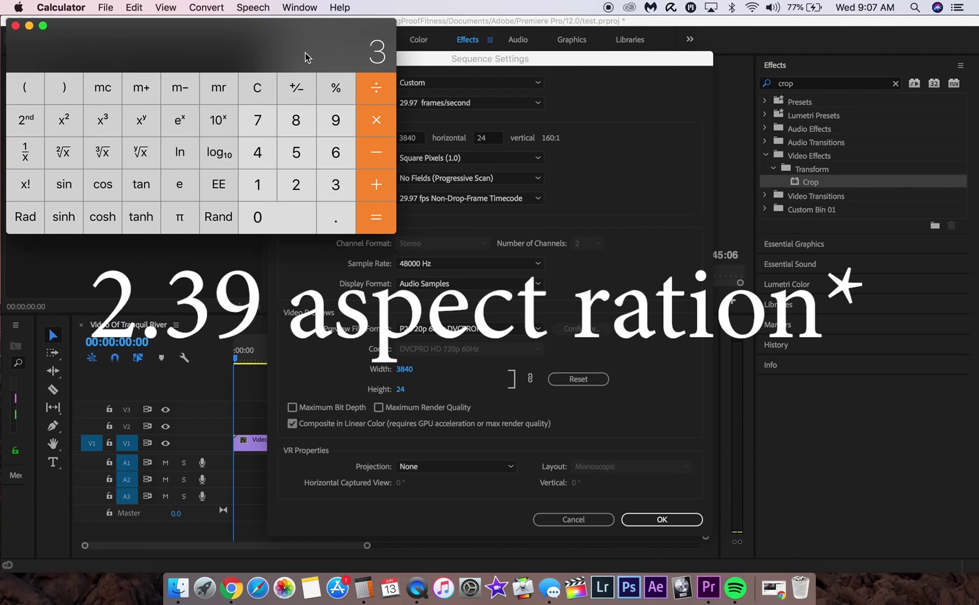
pyautogui.moveTo(306, 53); pyautogui.dragTo(300, 54)
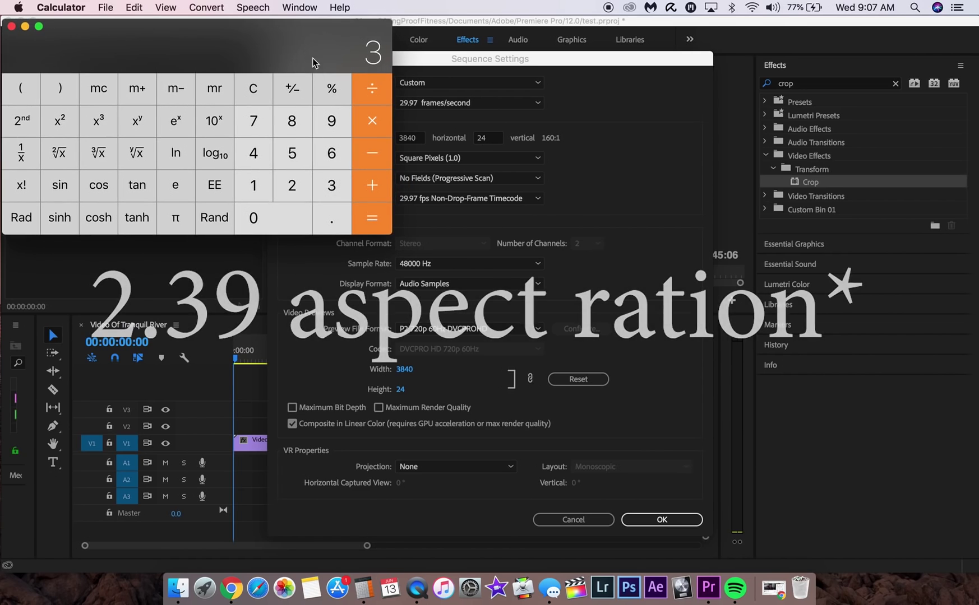
pyautogui.click(256, 95)
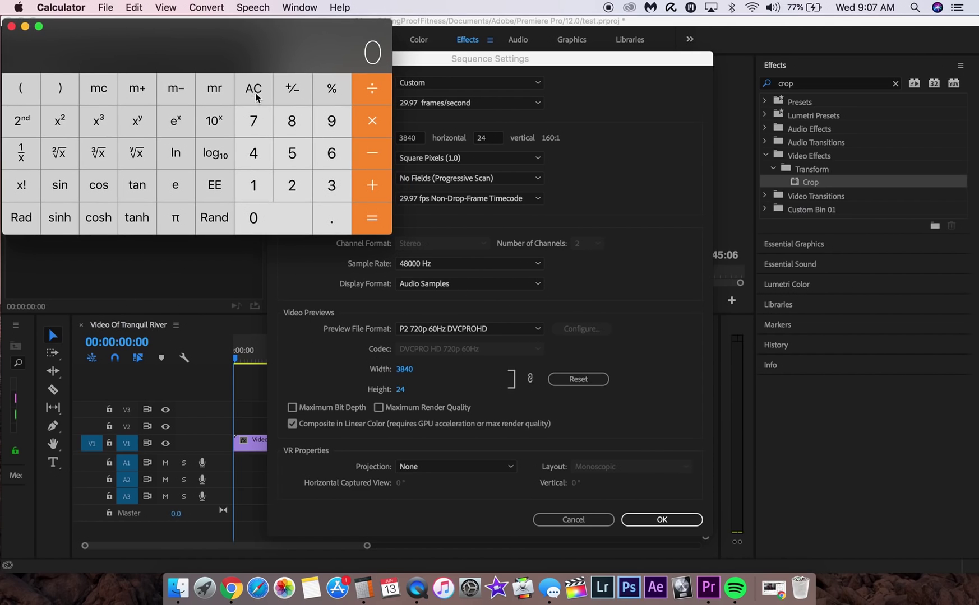
# Compute 3840 ÷ 2.39, giving about 1606.69.
pyautogui.click(335, 187)
pyautogui.click(294, 126)
pyautogui.click(256, 153)
pyautogui.click(264, 218)
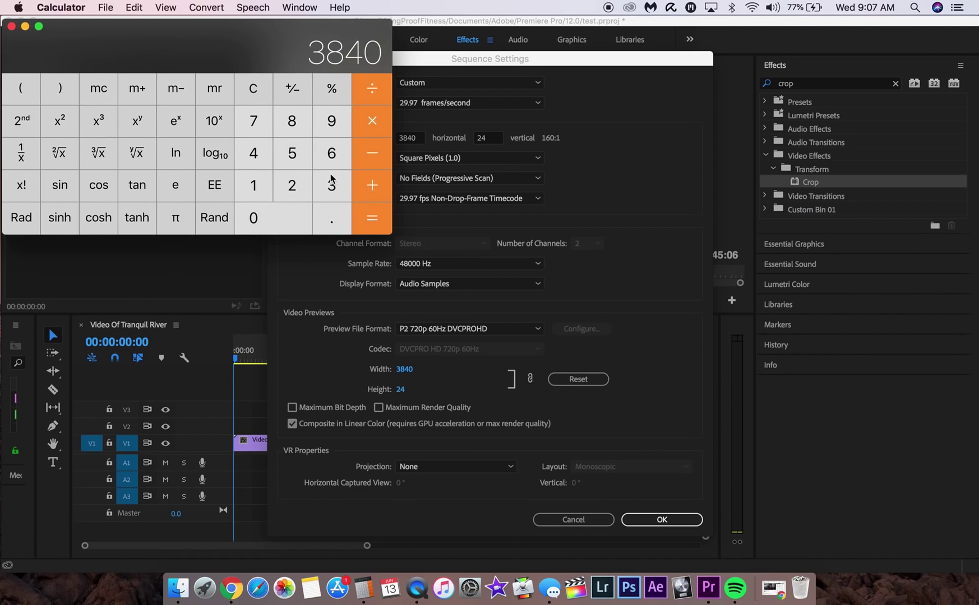
pyautogui.click(366, 102)
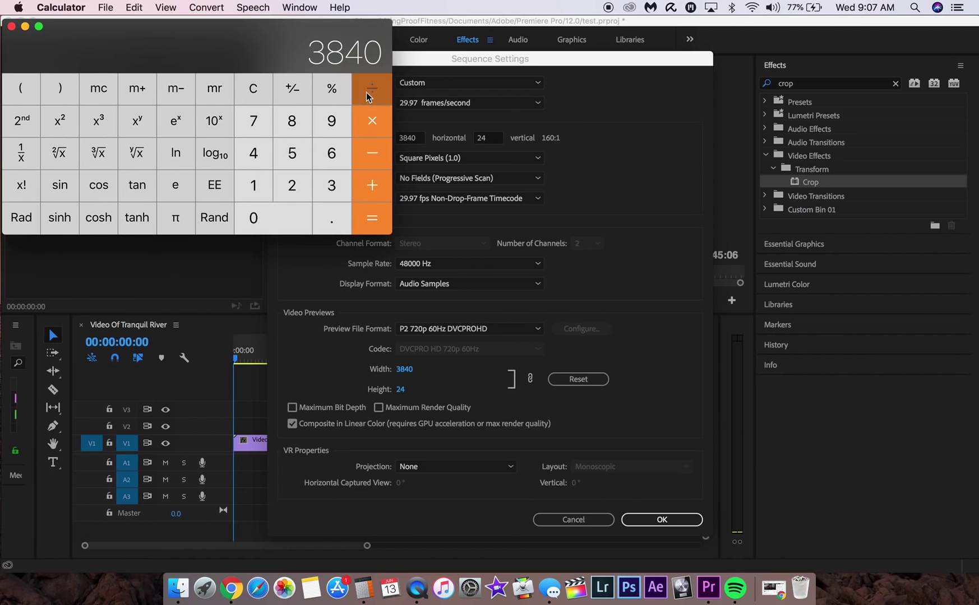
pyautogui.click(305, 199)
pyautogui.click(334, 221)
pyautogui.click(338, 188)
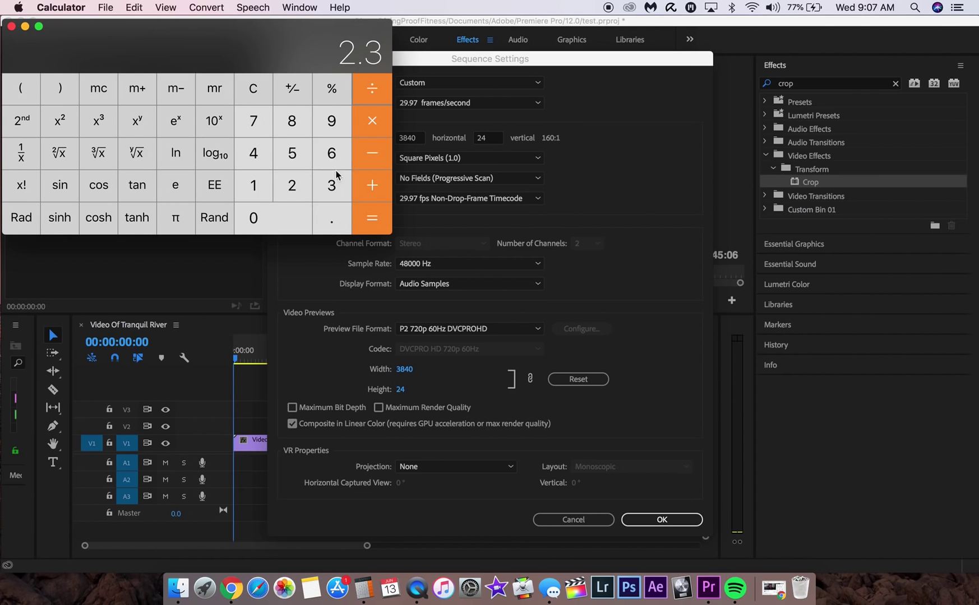
pyautogui.click(338, 134)
pyautogui.click(374, 228)
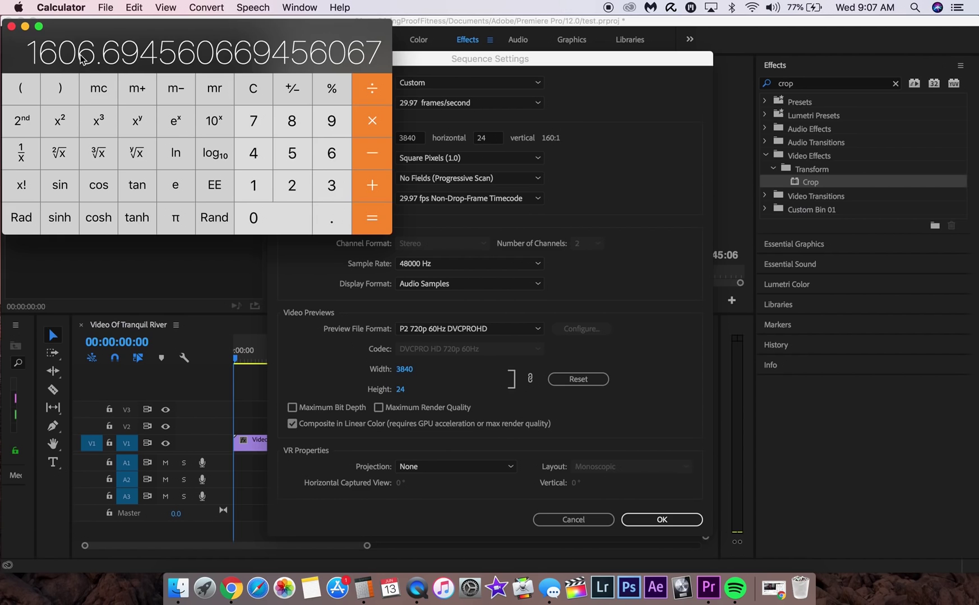
# Set the sequence frame to 3840 × 1606 and confirm deleting all previews.
pyautogui.click(13, 30)
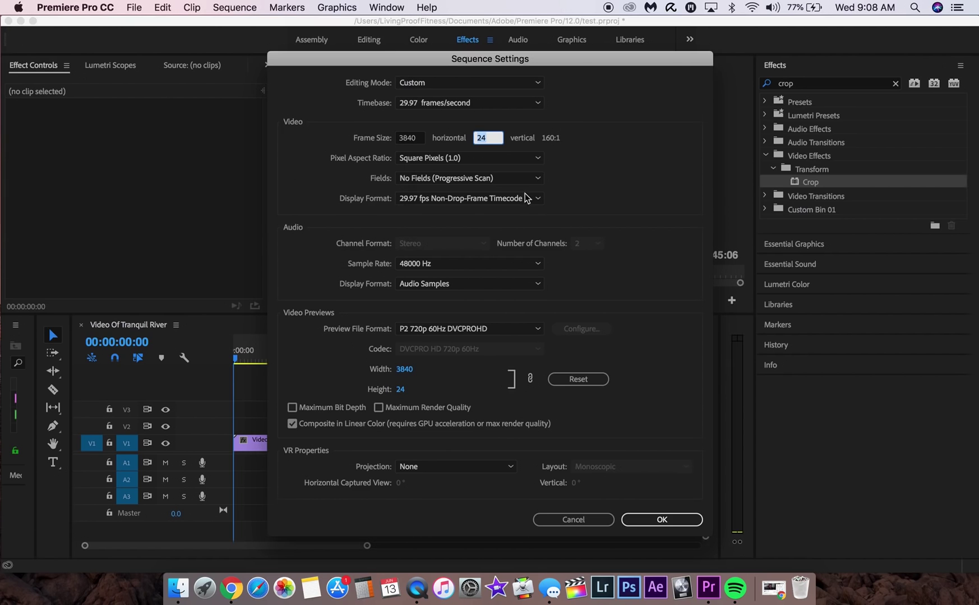
pyautogui.write('1606')
pyautogui.press('Return')
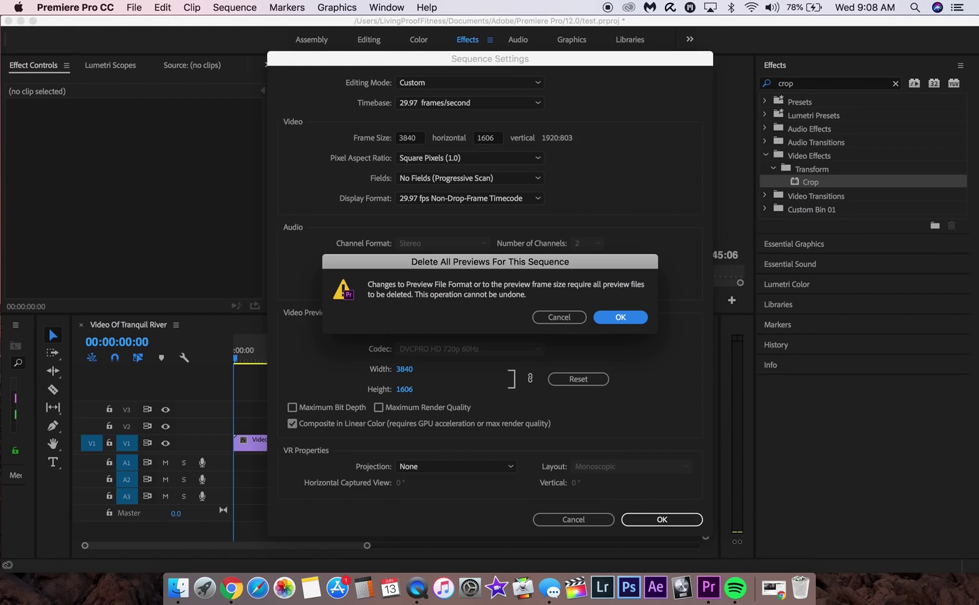
pyautogui.click(623, 319)
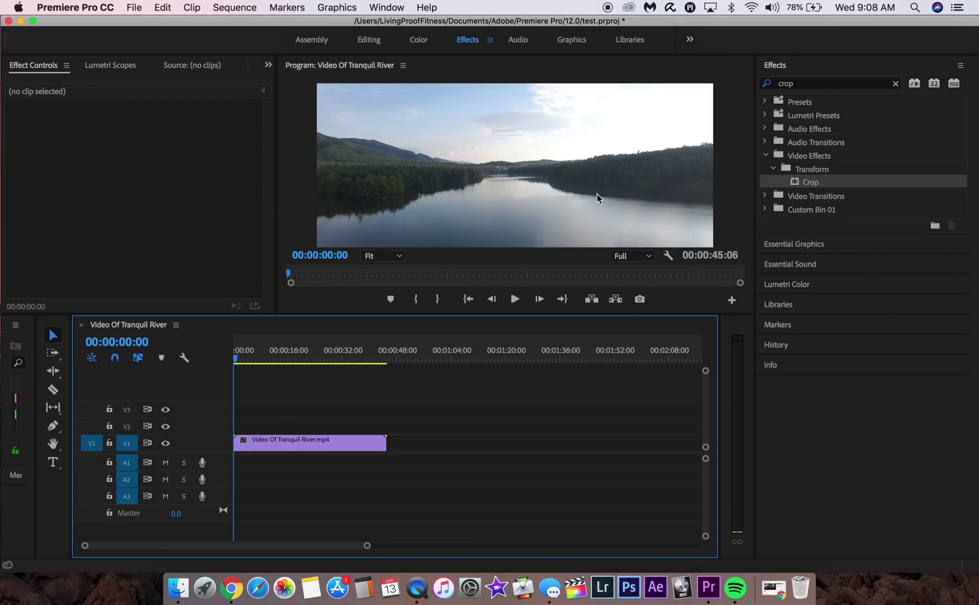